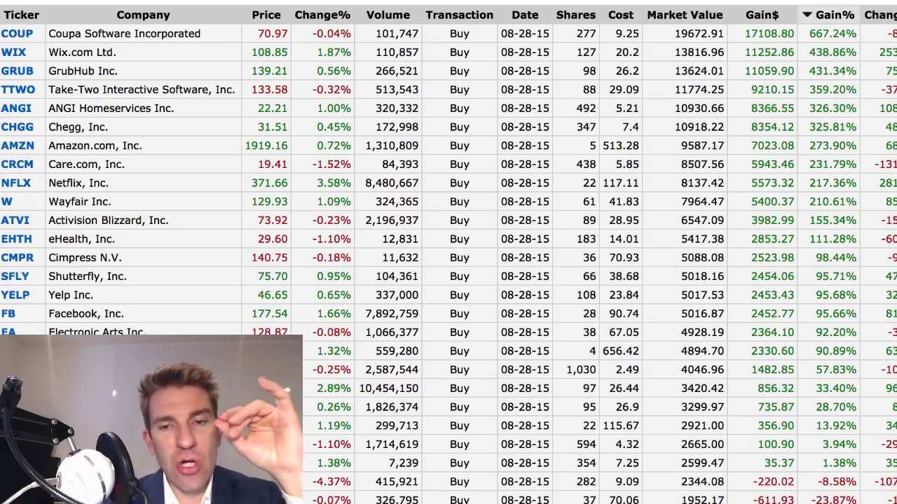
# Scroll through the Internet portfolio's Gain%-ranked holdings and back to the top of the table
pyautogui.scroll(-2, 449, 253)
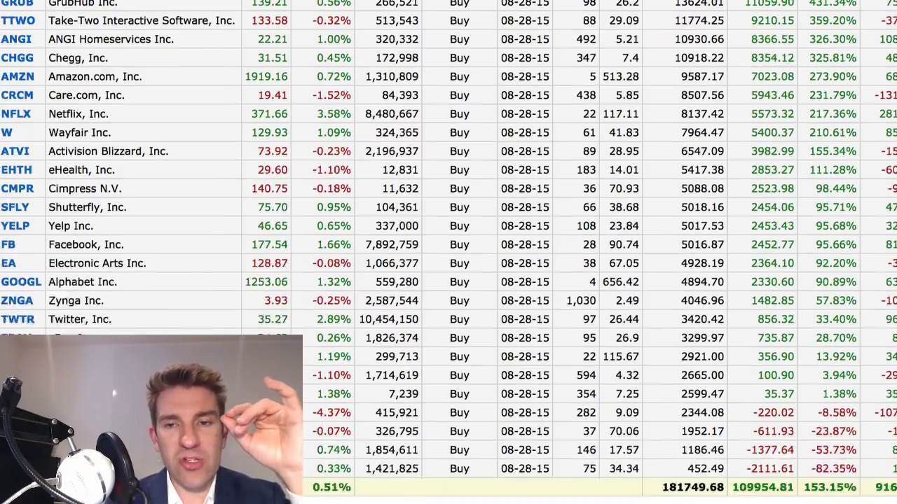
pyautogui.scroll(-2, 449, 252)
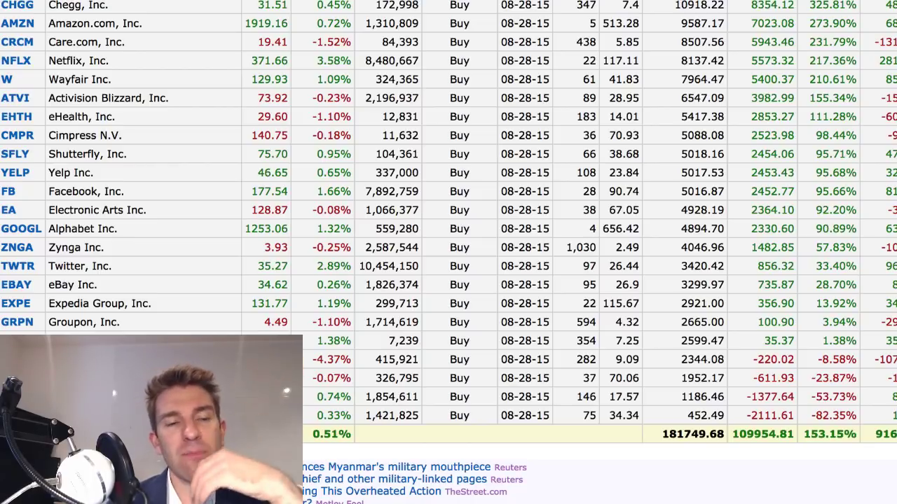
pyautogui.scroll(1, 725, 53)
pyautogui.scroll(2, 725, 56)
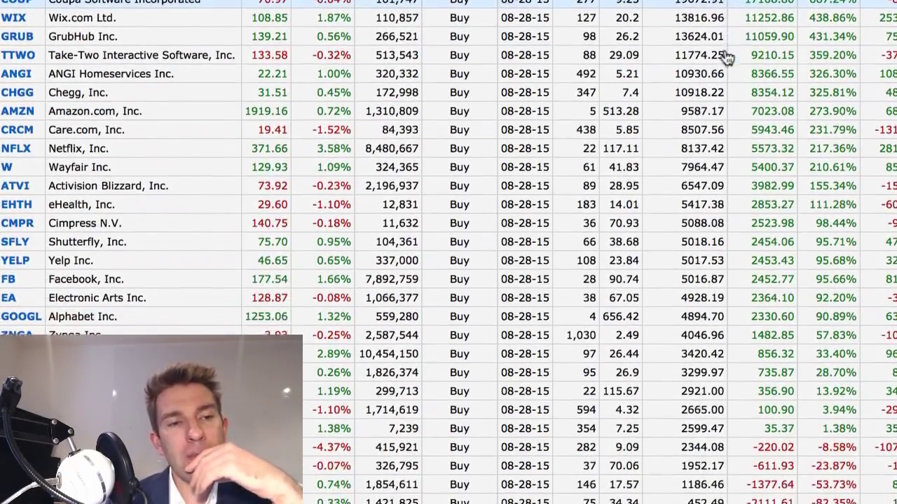
pyautogui.scroll(3, 726, 58)
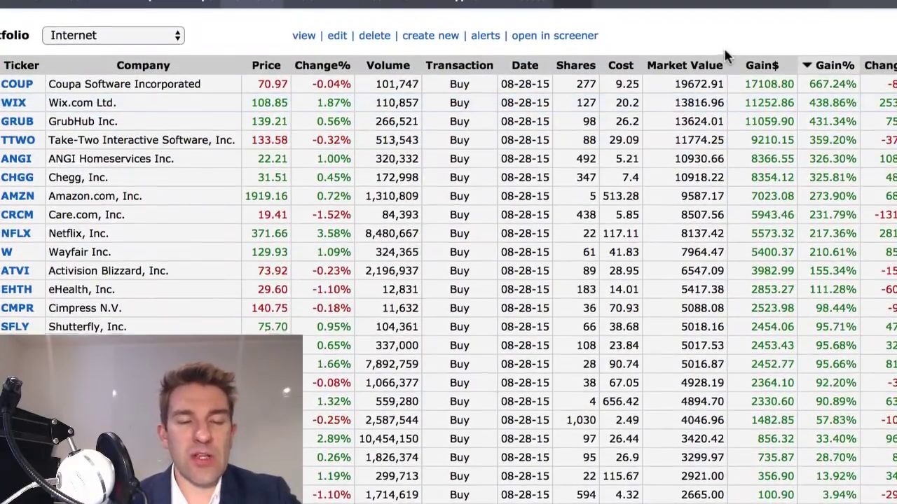
pyautogui.scroll(-2, 726, 56)
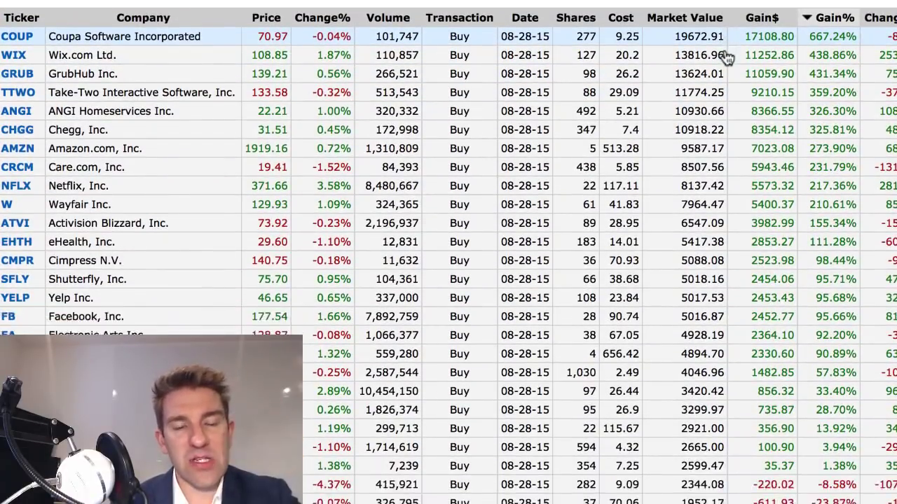
pyautogui.scroll(-4, 727, 57)
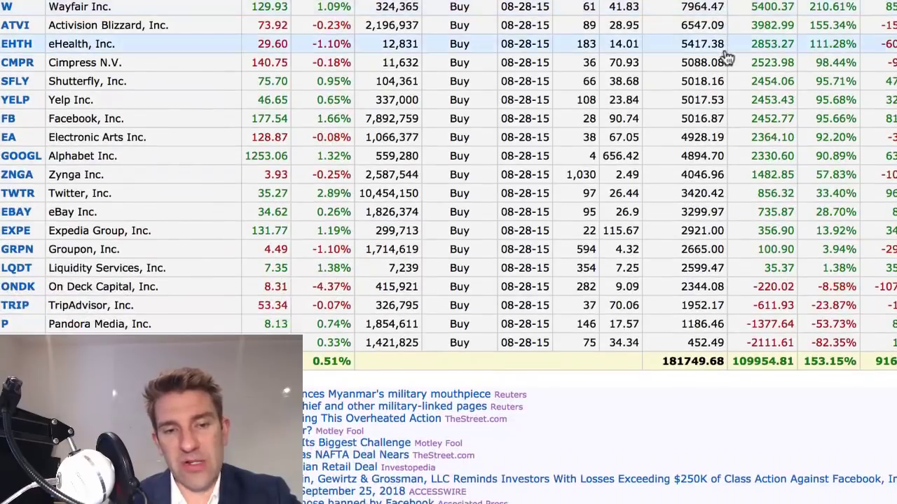
pyautogui.scroll(5, 726, 57)
pyautogui.scroll(2, 727, 57)
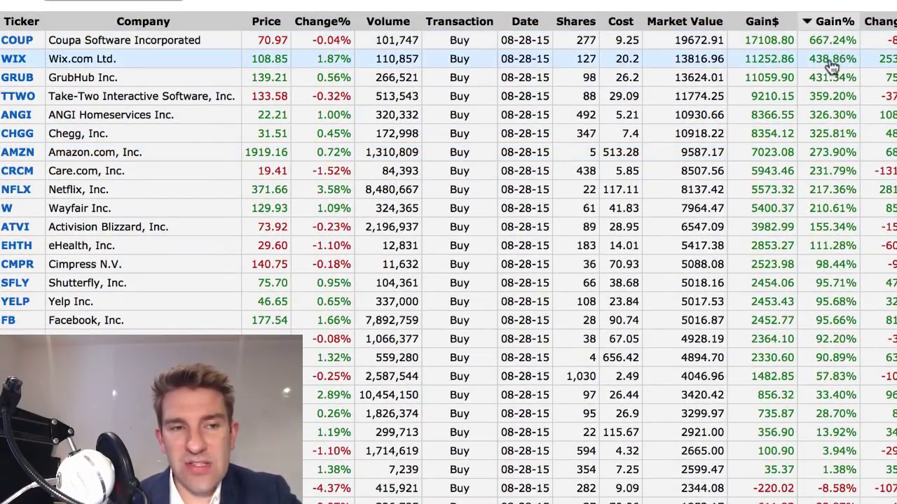
pyautogui.scroll(-4, 832, 66)
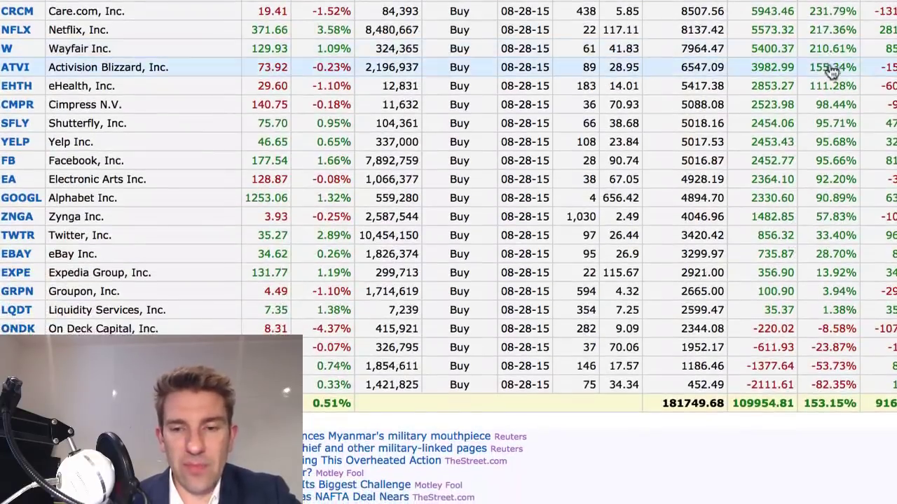
pyautogui.scroll(2, 820, 383)
pyautogui.scroll(6, 819, 384)
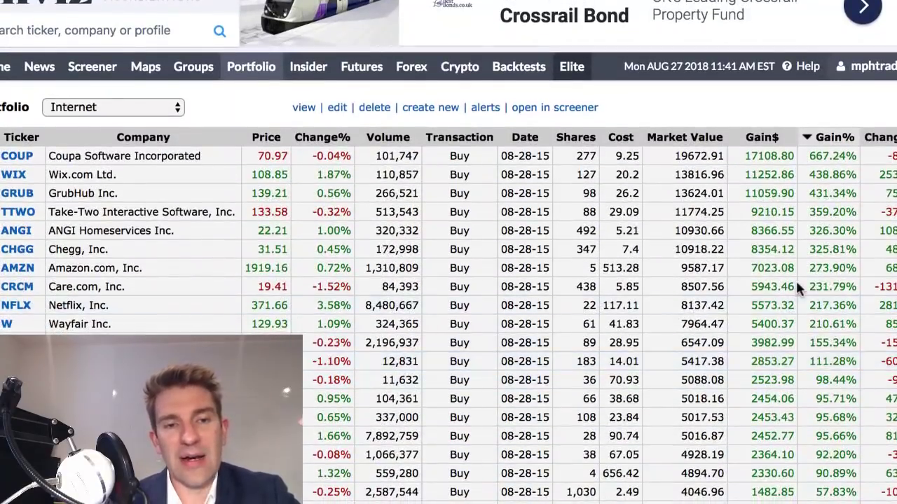
pyautogui.scroll(-4, 799, 288)
pyautogui.scroll(2, 796, 284)
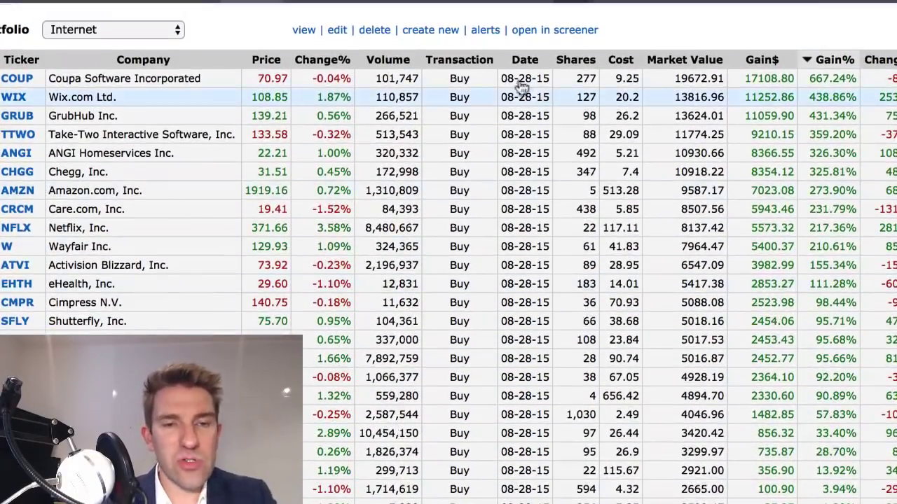
pyautogui.scroll(2, 452, 31)
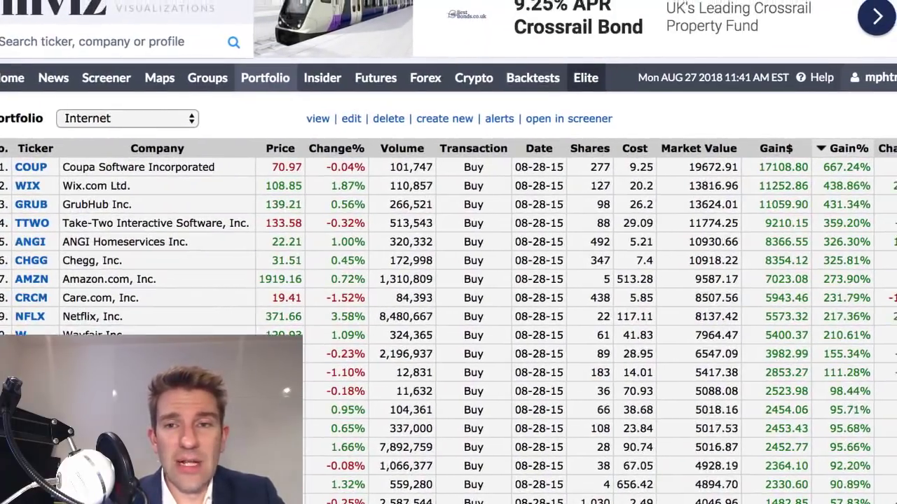
pyautogui.scroll(-2, 847, 151)
pyautogui.scroll(-2, 845, 152)
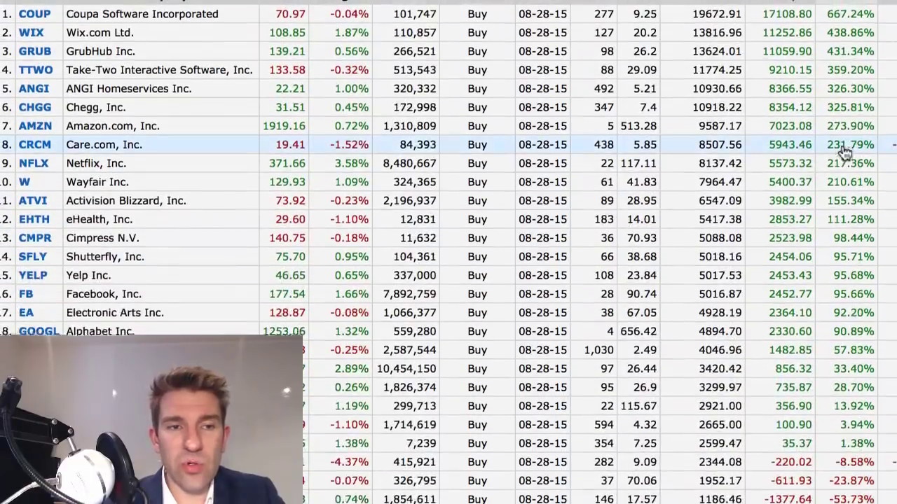
pyautogui.scroll(1, 845, 152)
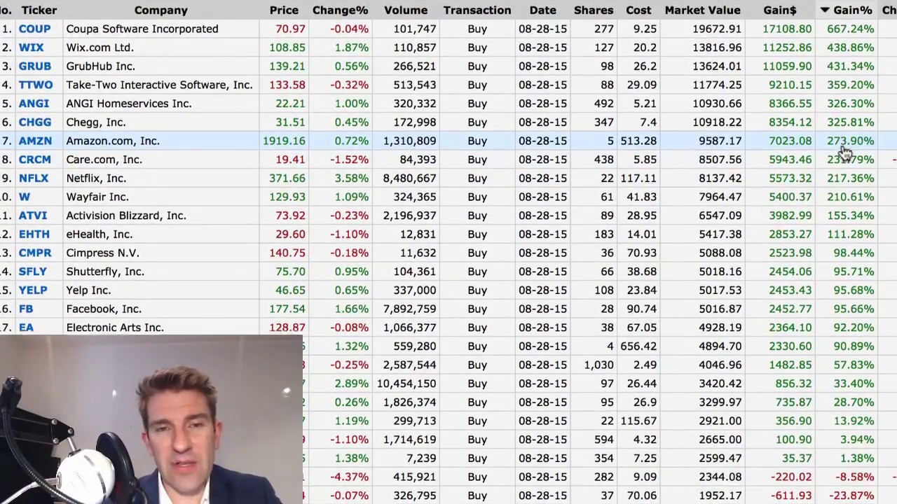
pyautogui.scroll(1, 850, 147)
pyautogui.scroll(4, 452, 13)
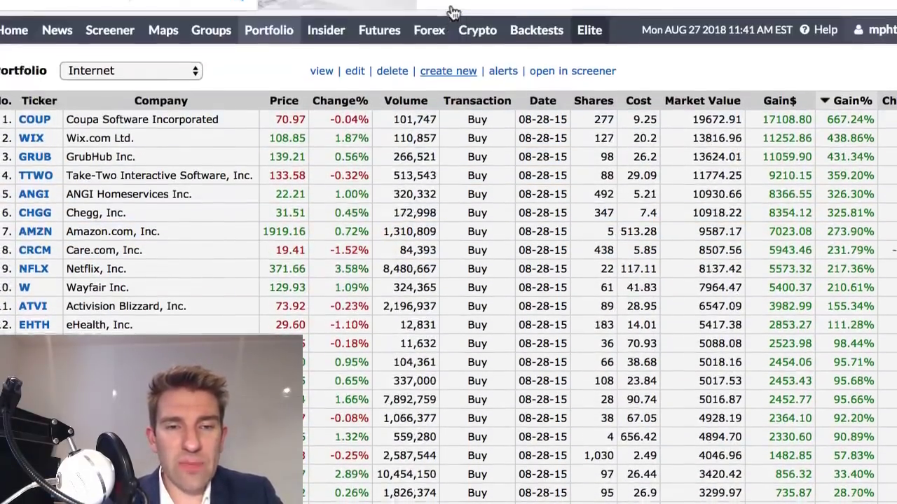
# Start a new portfolio with AMZN as the first ticker
pyautogui.click(256, 39)
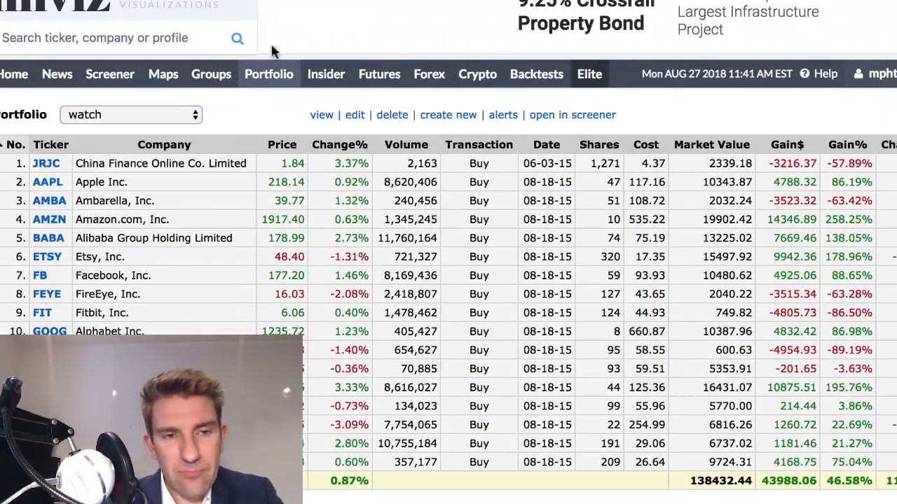
pyautogui.click(455, 116)
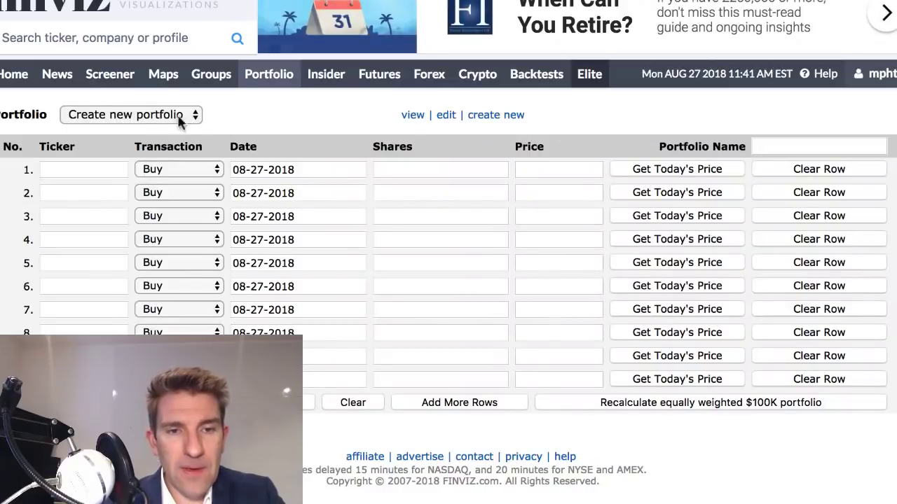
pyautogui.click(95, 170)
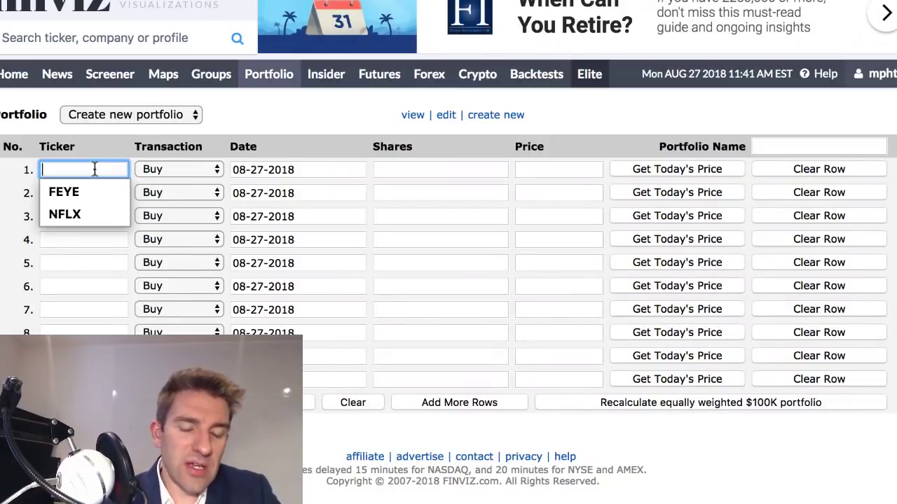
pyautogui.write('amzn')
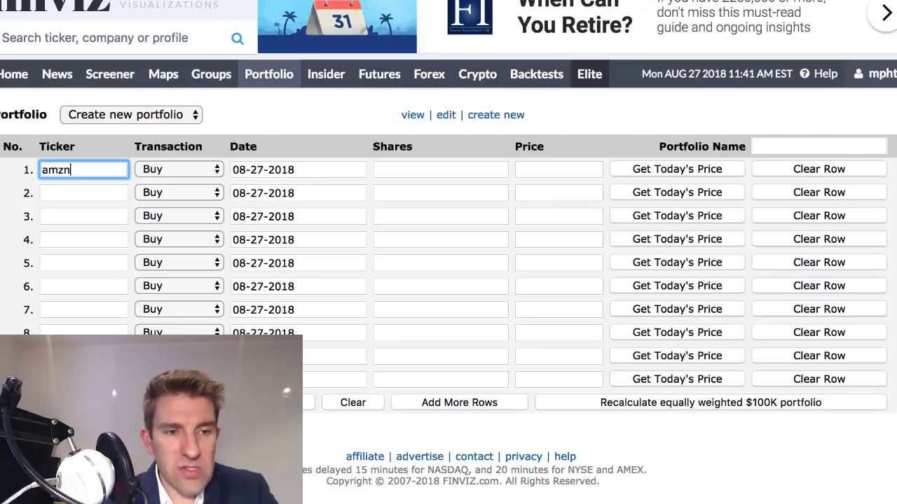
pyautogui.press('Tab')
# Enter TSLA, TWTR and FB as the second to fourth tickers
pyautogui.click(93, 194)
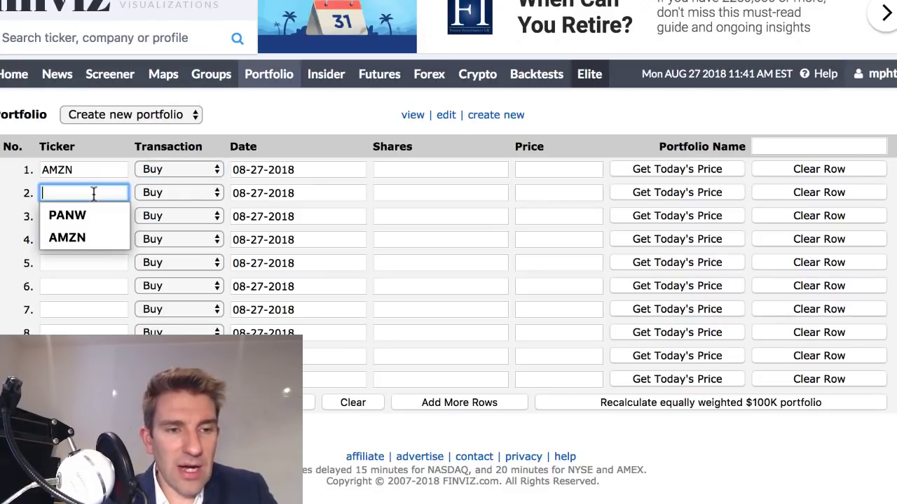
pyautogui.write('tsla')
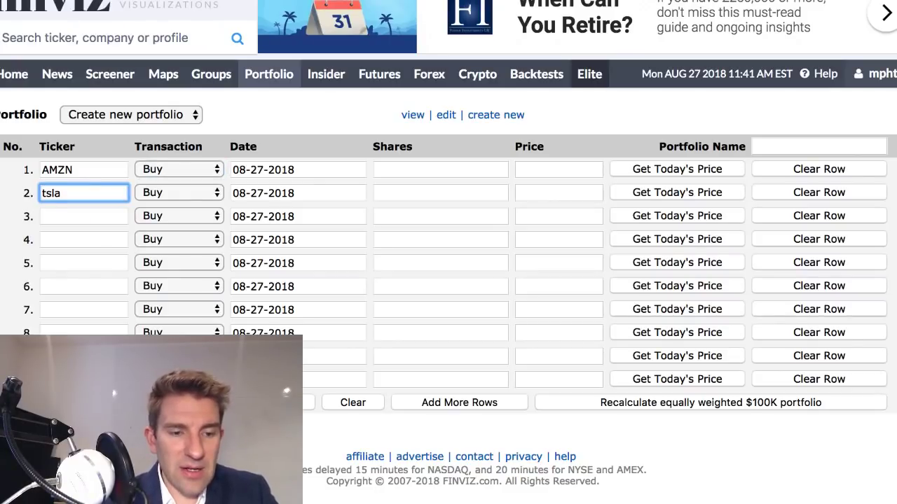
pyautogui.press('Tab')
pyautogui.press('Tab')
pyautogui.click(67, 215)
pyautogui.write('tw')
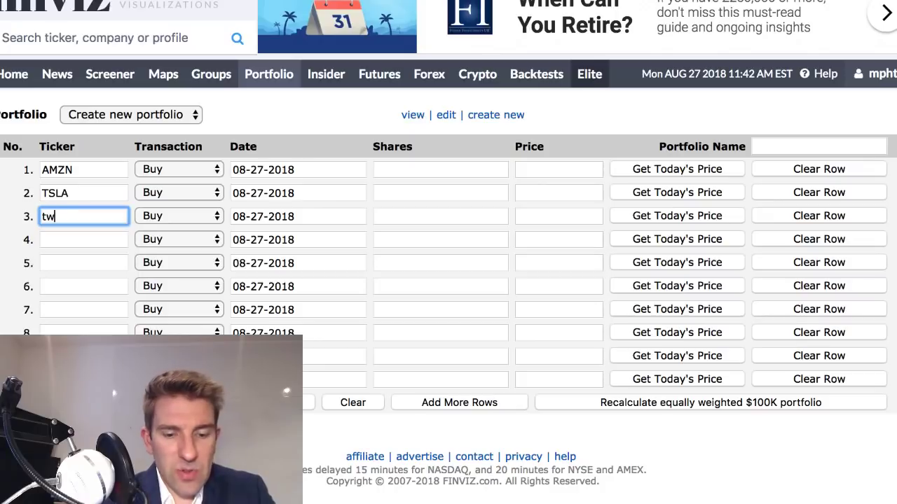
pyautogui.write('tr')
pyautogui.click(44, 245)
pyautogui.write('fb')
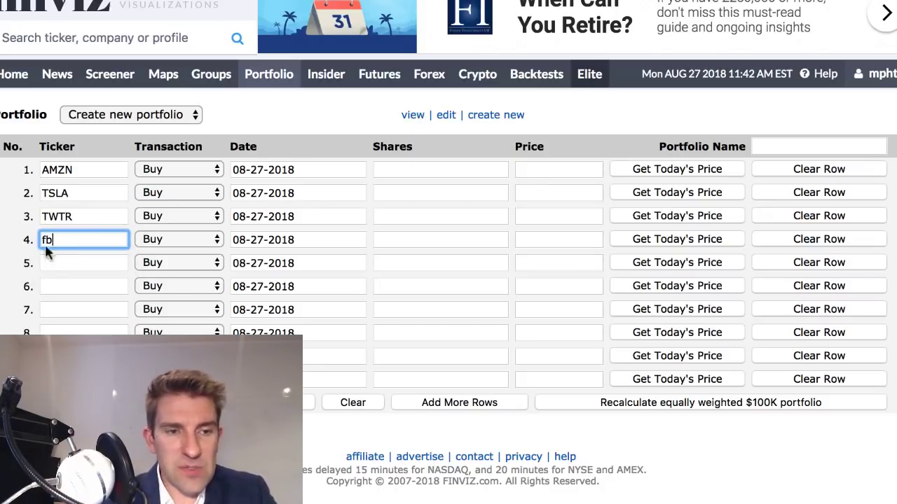
# Enter SNAP, NFLX and GOOG in ticker rows five to seven
pyautogui.click(60, 265)
pyautogui.write('snap')
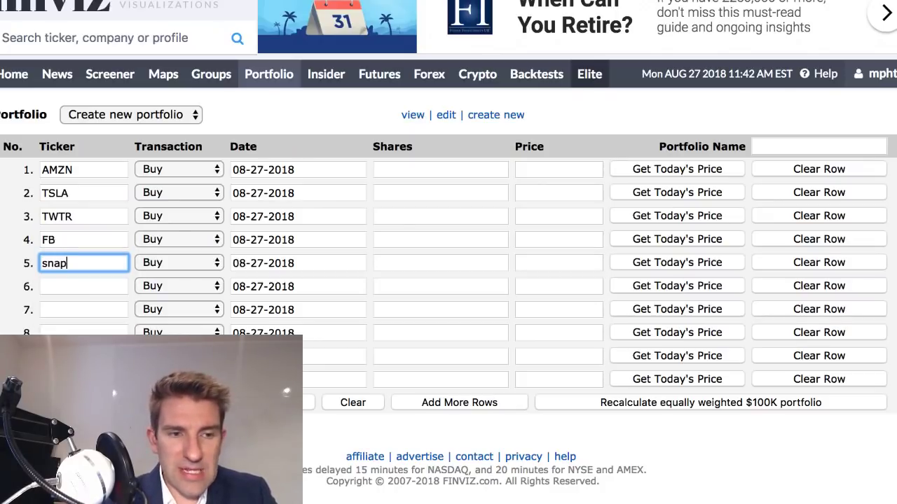
pyautogui.click(60, 287)
pyautogui.write('nflx')
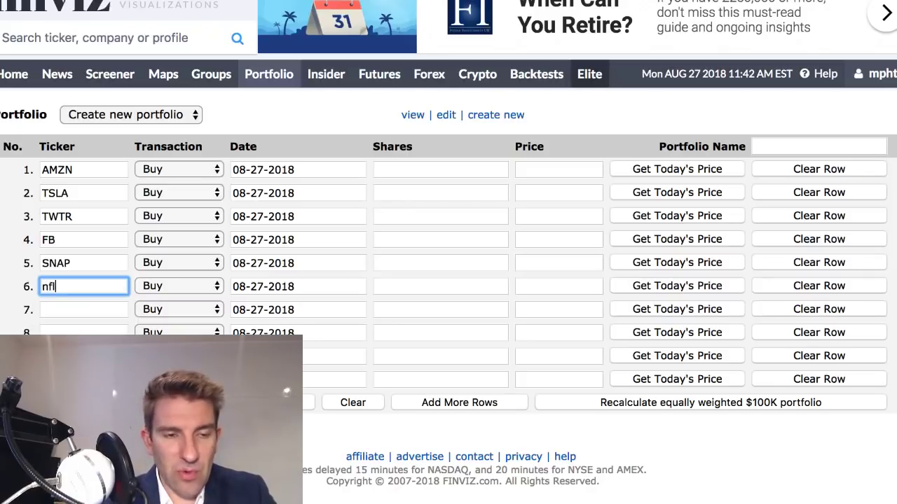
pyautogui.click(51, 308)
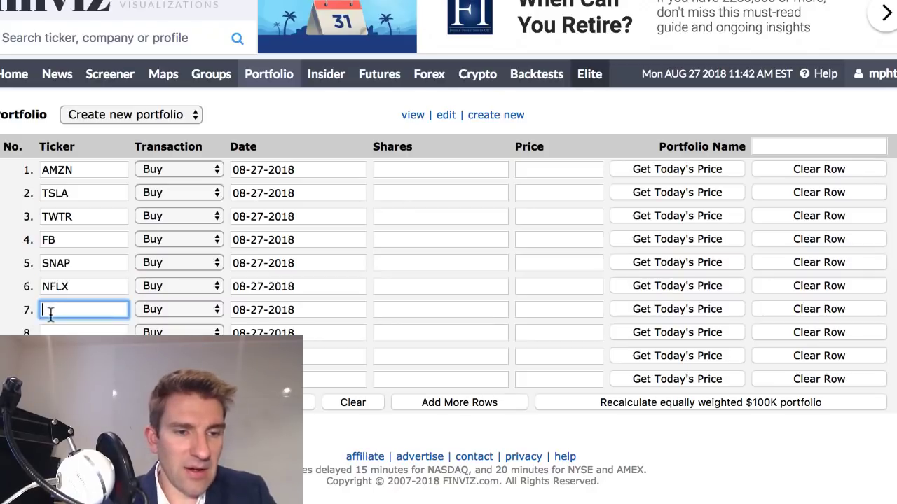
pyautogui.write('goog')
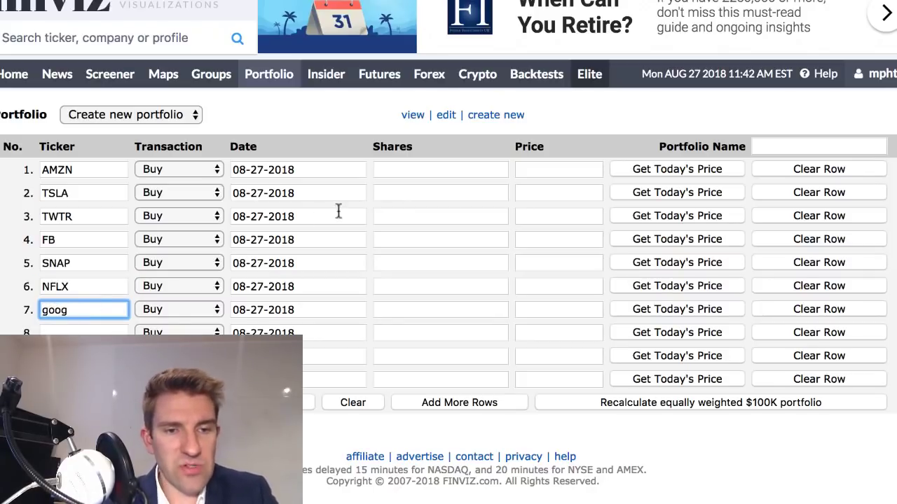
pyautogui.click(395, 215)
pyautogui.click(422, 169)
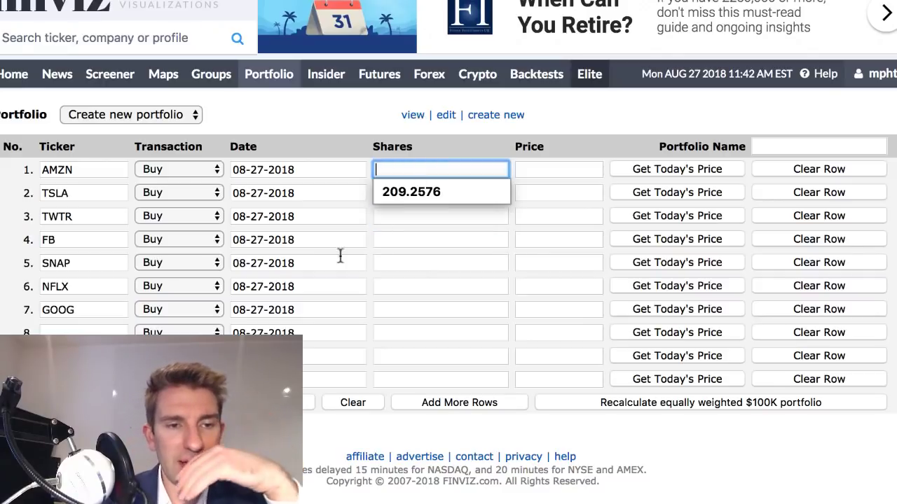
# Dismiss the share-count suggestion and recalculate as an equally weighted $100K portfolio
pyautogui.click(377, 319)
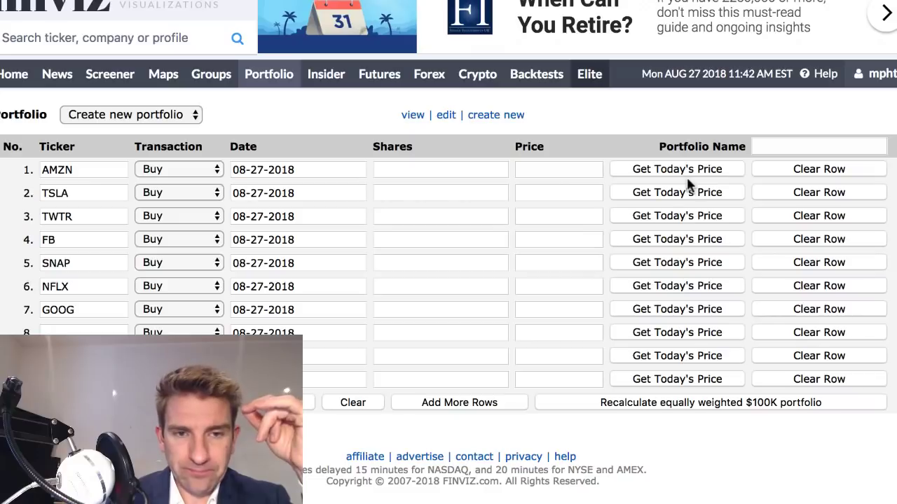
pyautogui.click(619, 408)
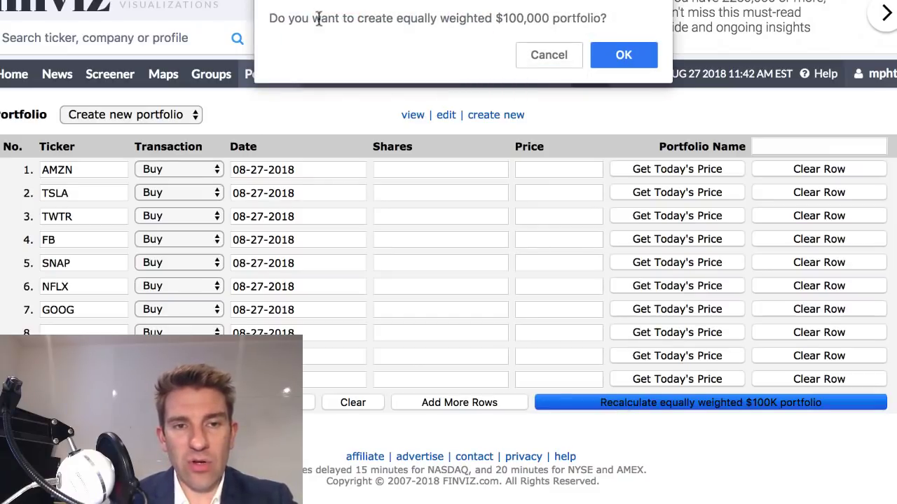
pyautogui.click(623, 54)
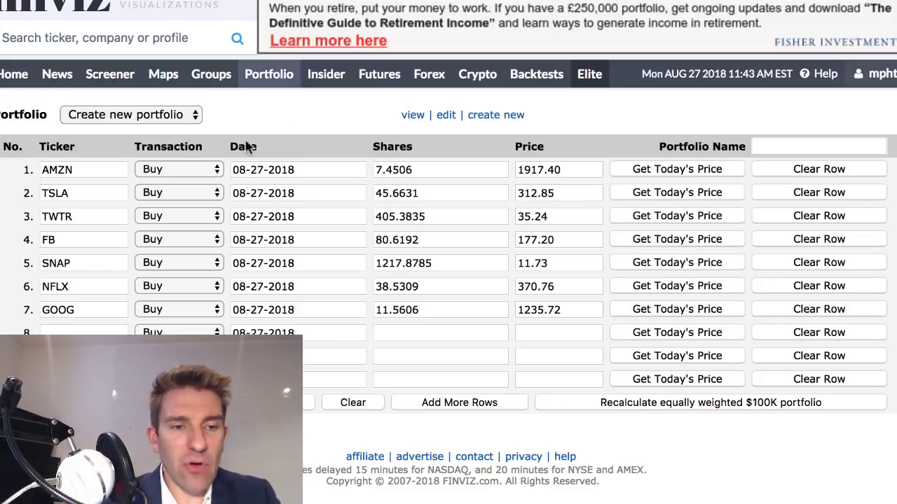
# Name the portfolio 'Tech Stocks Portfolio' and save it
pyautogui.click(818, 146)
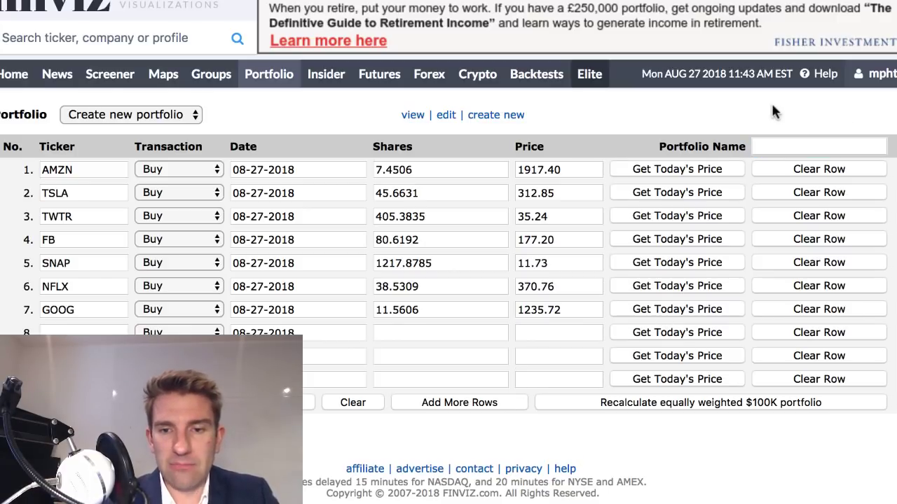
pyautogui.write('ech Stocks')
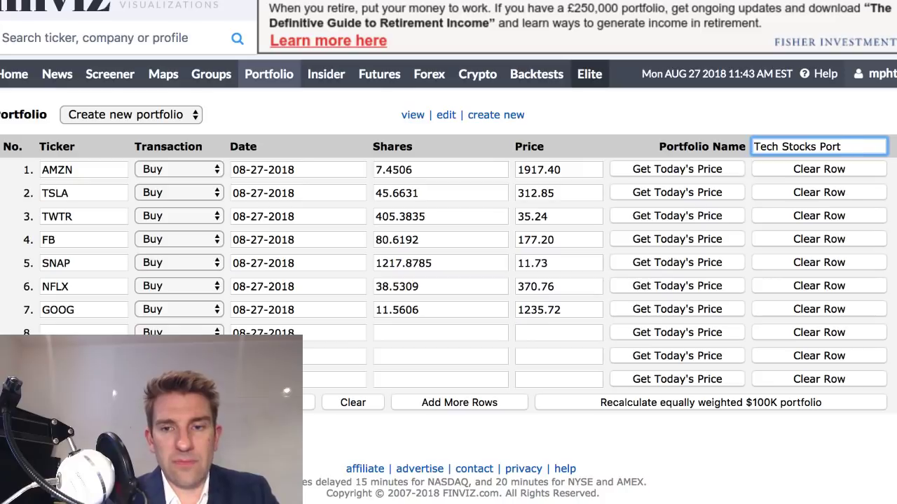
pyautogui.write(' Portfolio')
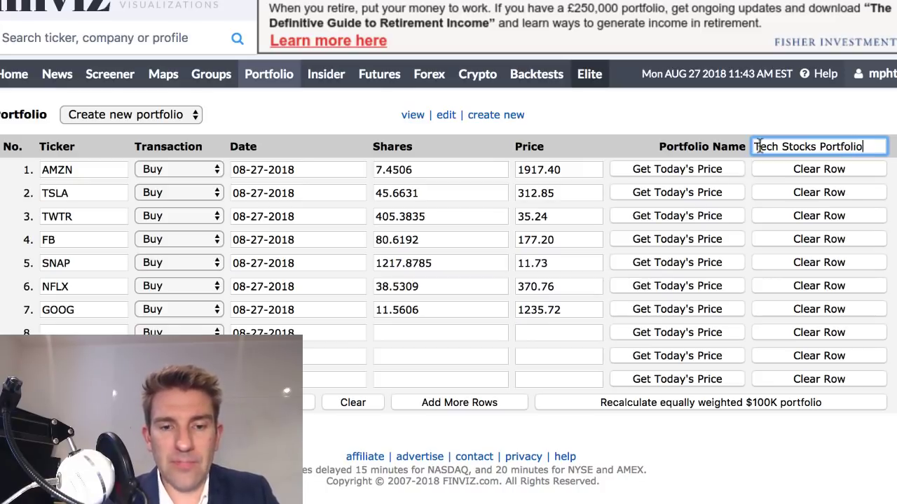
pyautogui.click(267, 402)
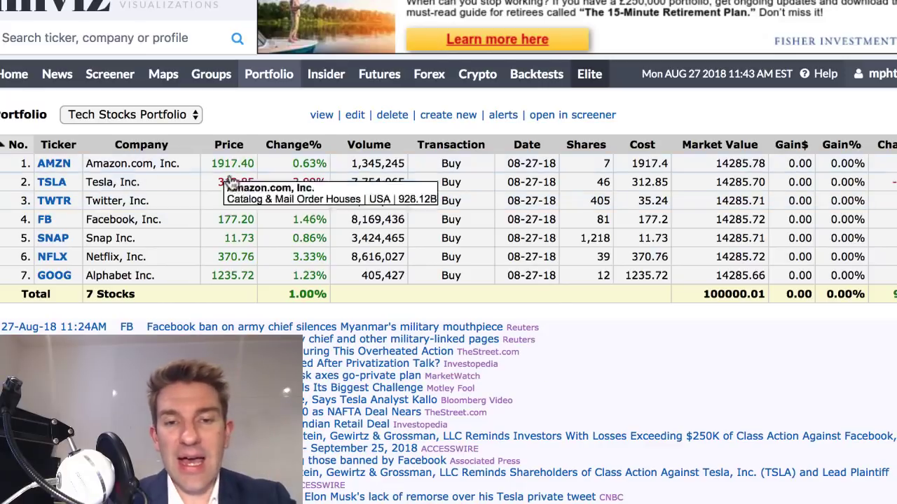
pyautogui.moveTo(75, 182)
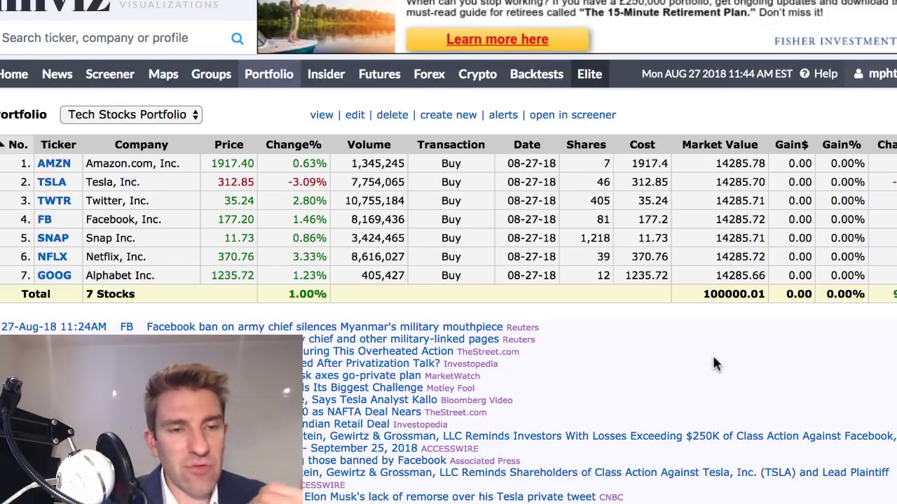
pyautogui.scroll(-2, 712, 353)
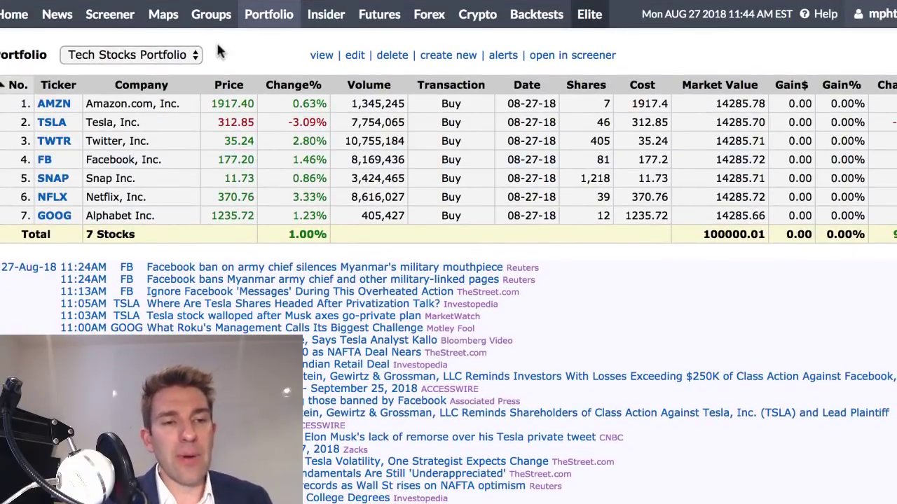
# Switch the displayed portfolio to FANG, then to Online Games Stocks
pyautogui.click(133, 55)
pyautogui.click(138, 23)
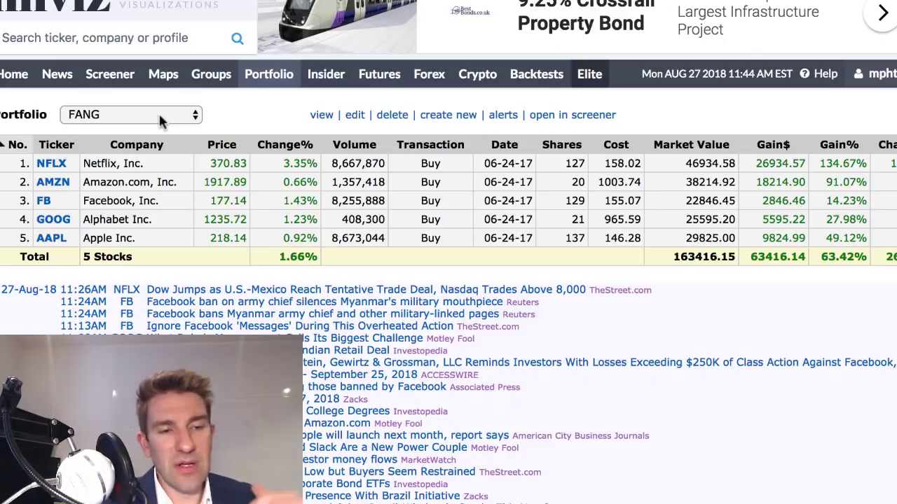
pyautogui.click(159, 118)
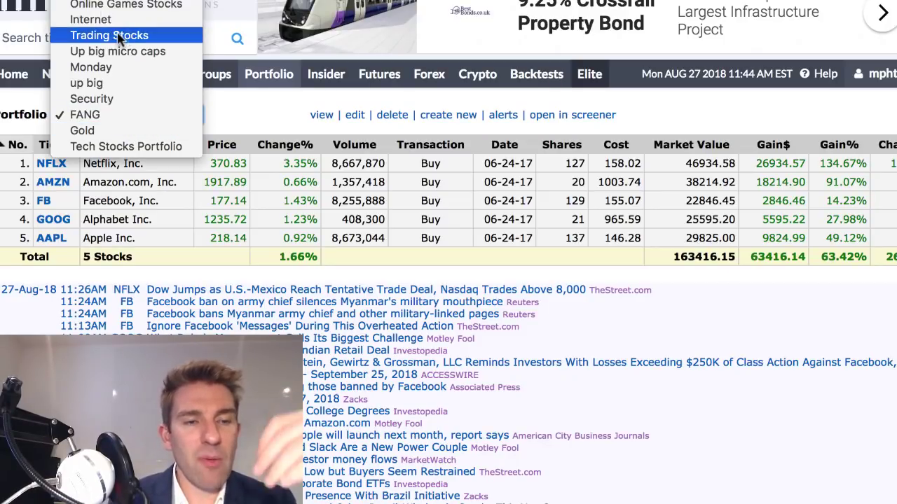
pyautogui.click(116, 4)
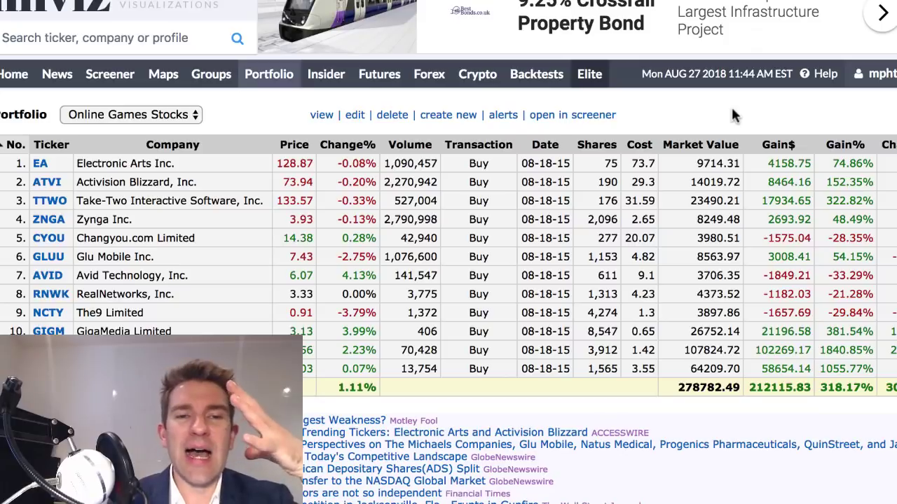
pyautogui.scroll(-1, 731, 115)
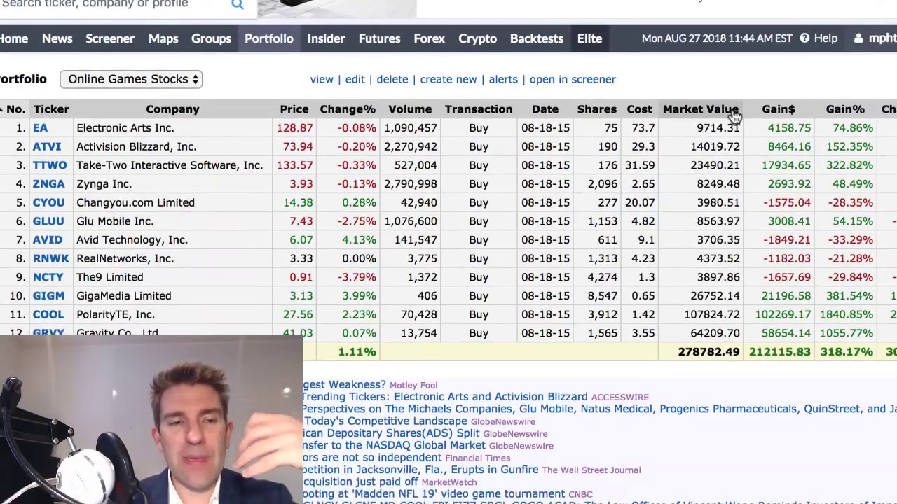
pyautogui.scroll(1, 731, 115)
pyautogui.scroll(-3, 732, 116)
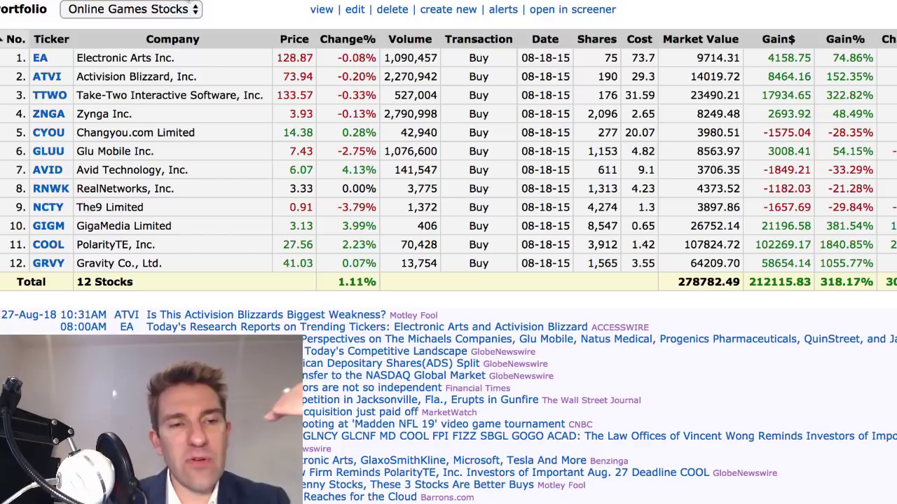
pyautogui.click(187, 14)
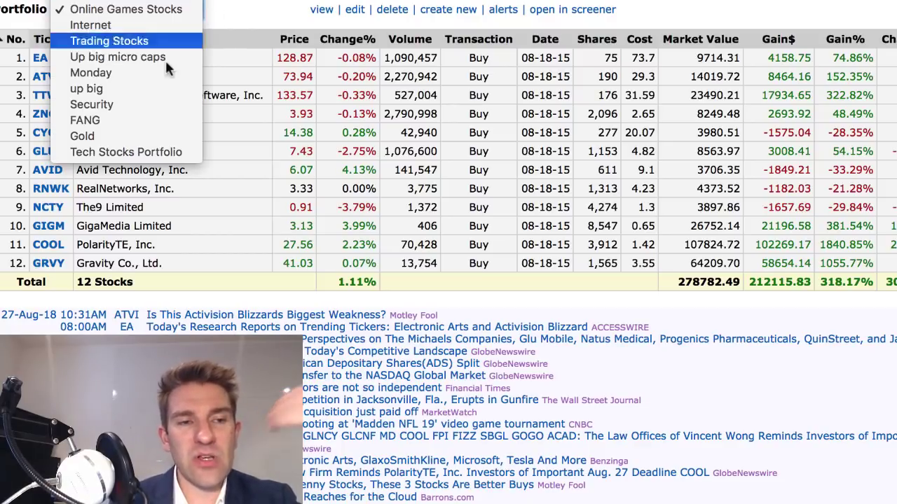
pyautogui.click(245, 17)
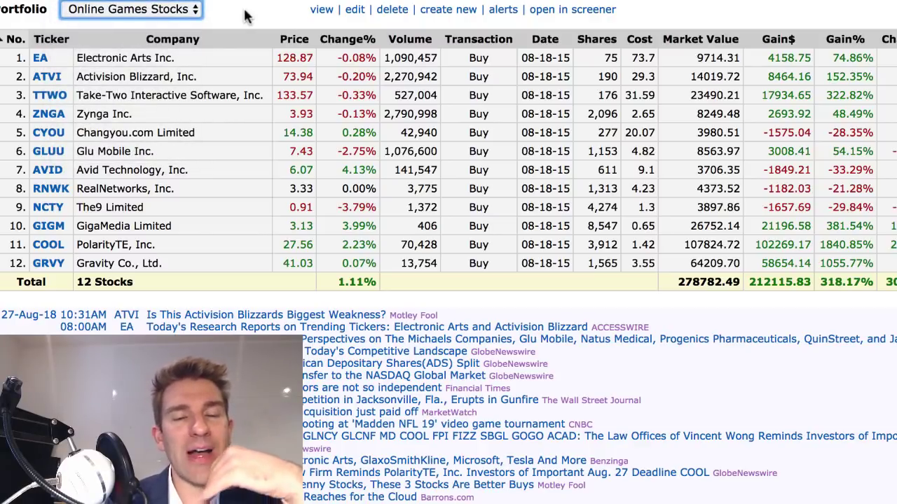
pyautogui.moveTo(39, 84)
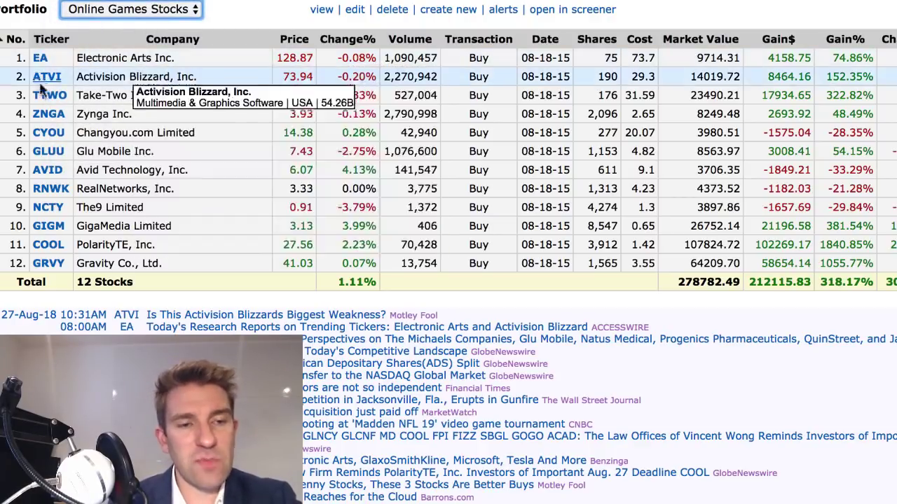